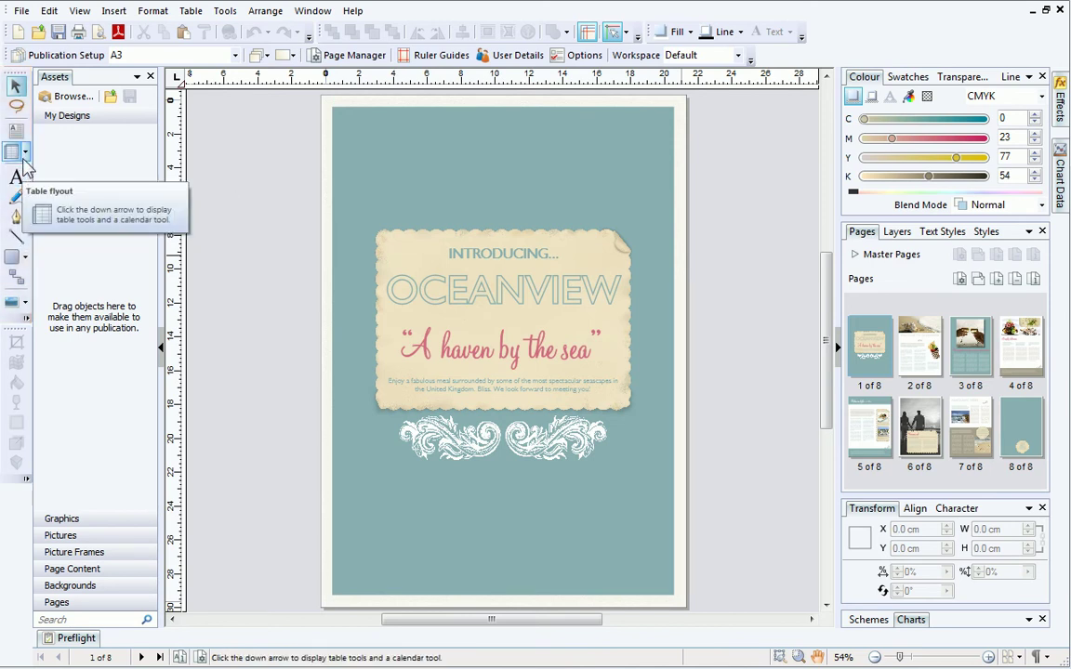
{"action": "left_click", "coordinate": [24, 153]}
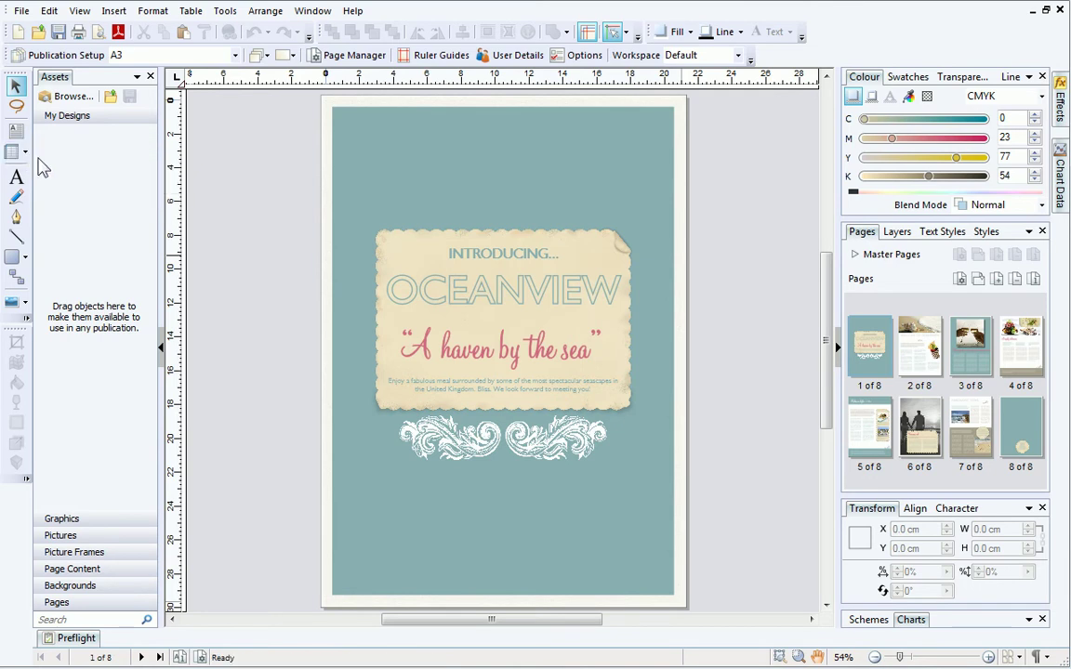
{"action": "left_click", "coordinate": [24, 303]}
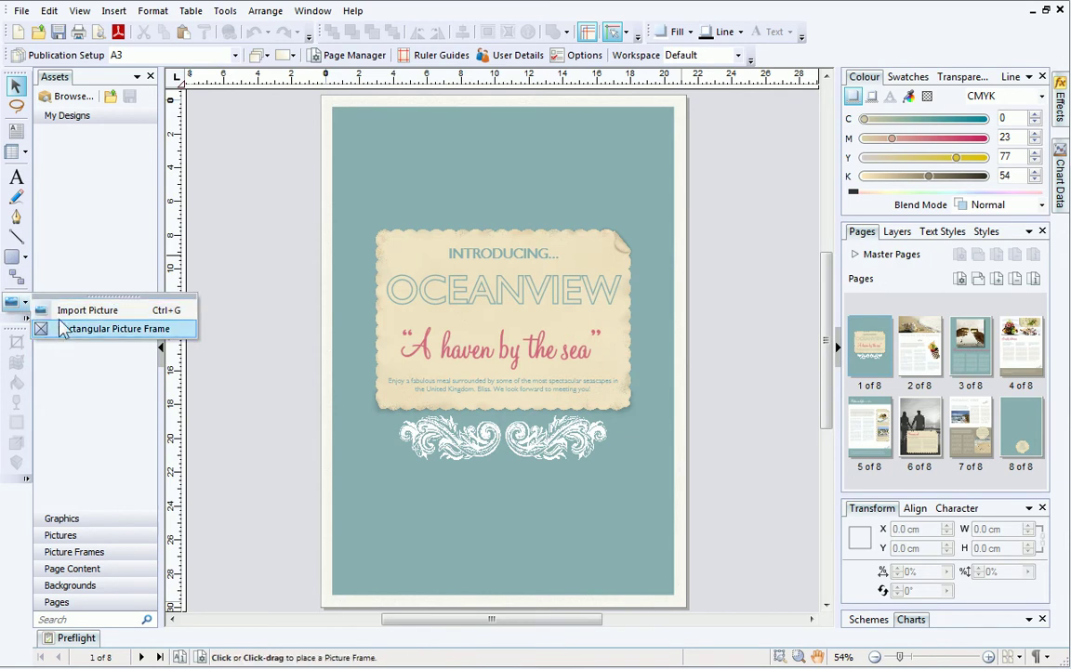
{"action": "left_click", "coordinate": [26, 313]}
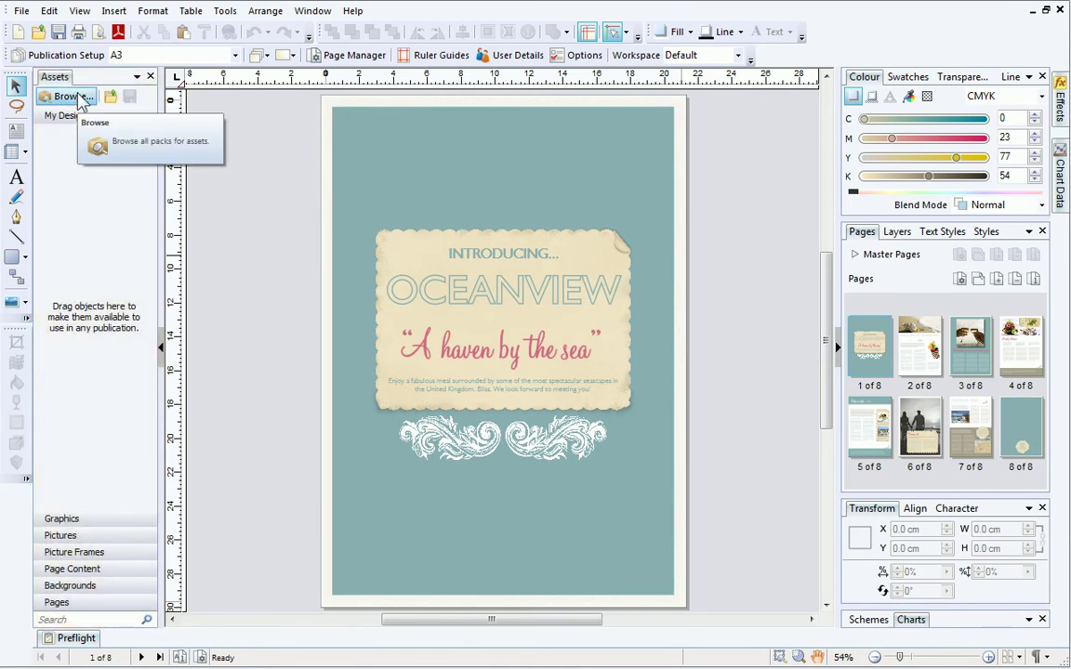
{"action": "left_click", "coordinate": [82, 99]}
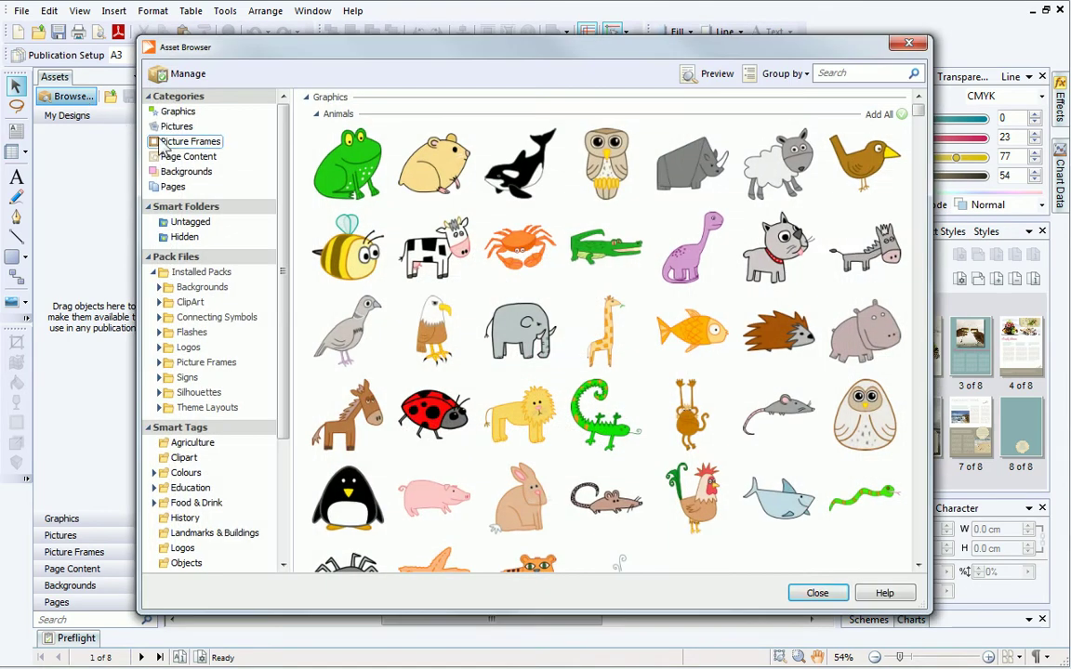
{"action": "left_click", "coordinate": [183, 160]}
{"action": "left_click", "coordinate": [185, 172]}
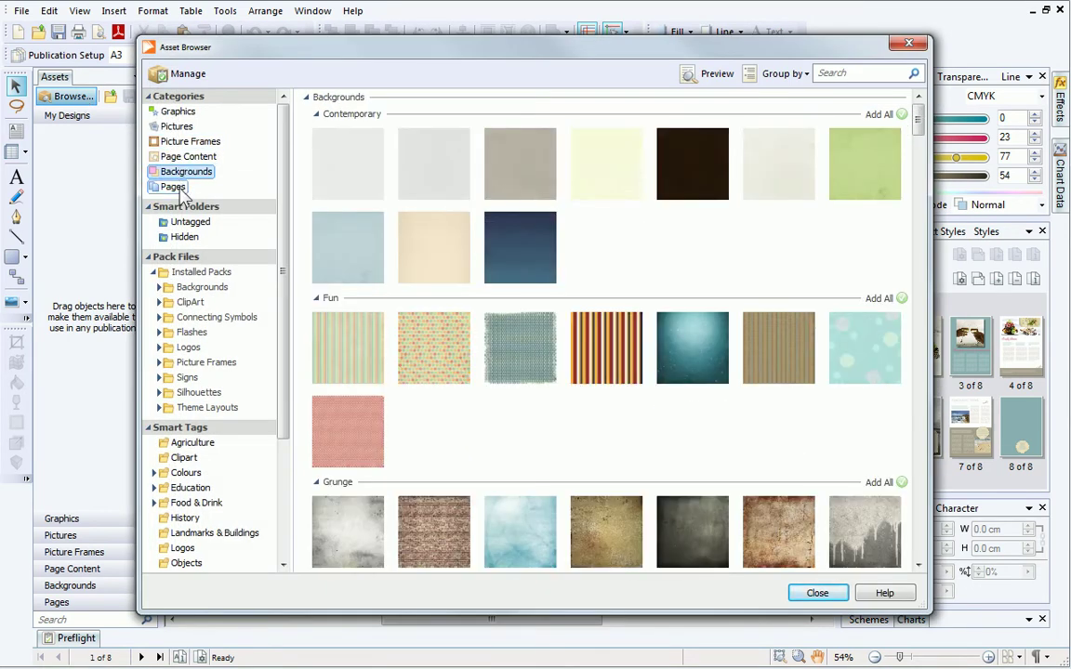
{"action": "left_click", "coordinate": [177, 189]}
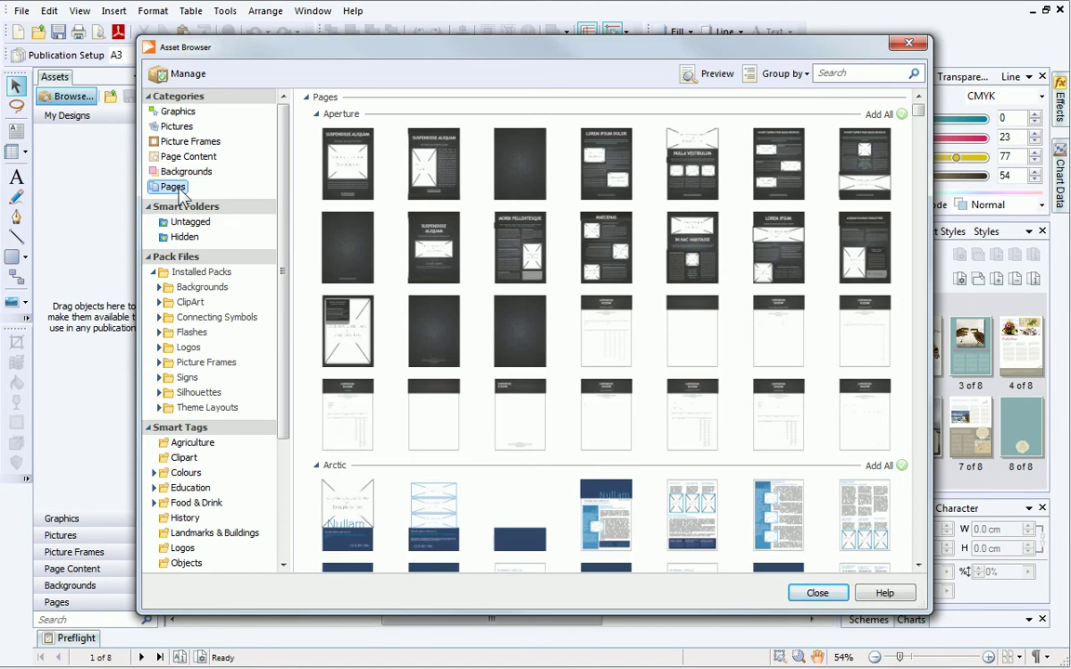
{"action": "left_click", "coordinate": [805, 596]}
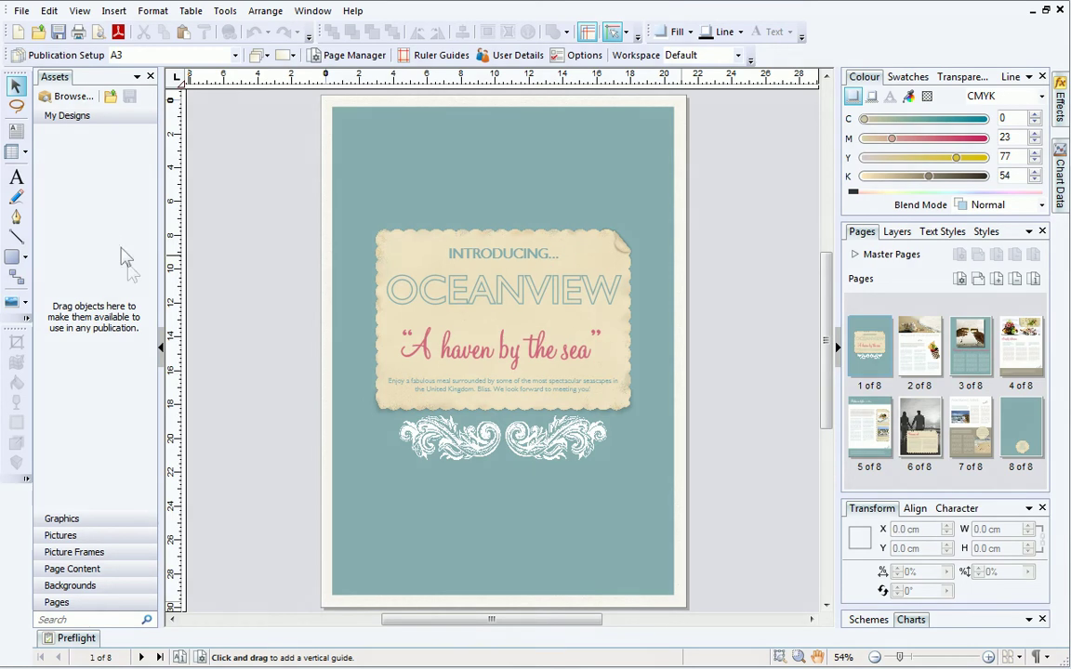
{"action": "left_click", "coordinate": [163, 346]}
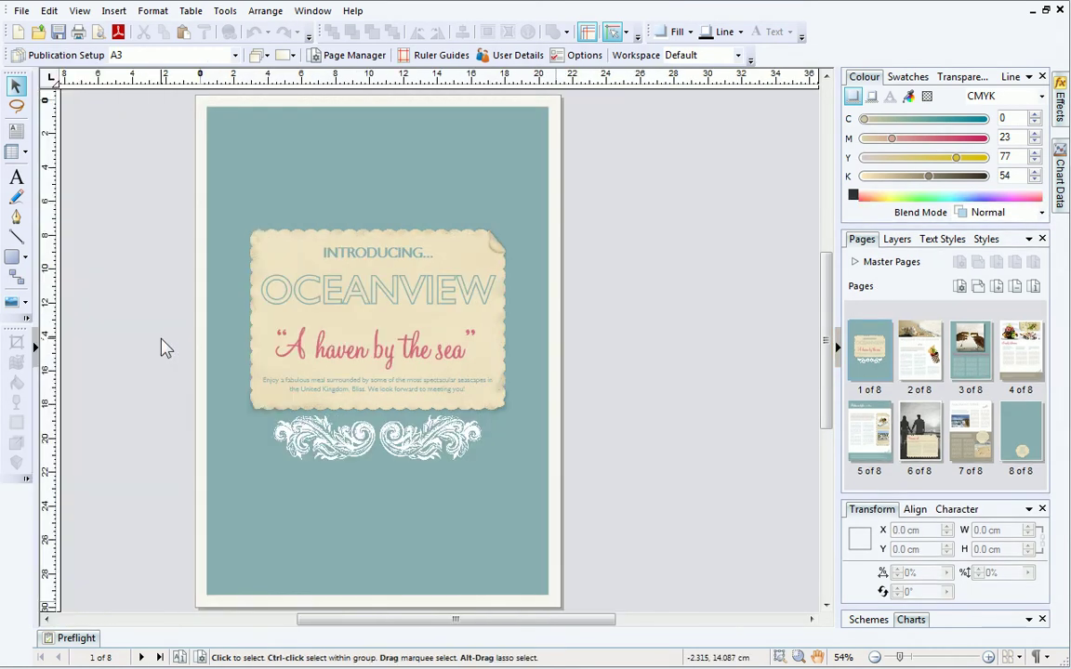
{"action": "left_click", "coordinate": [38, 348]}
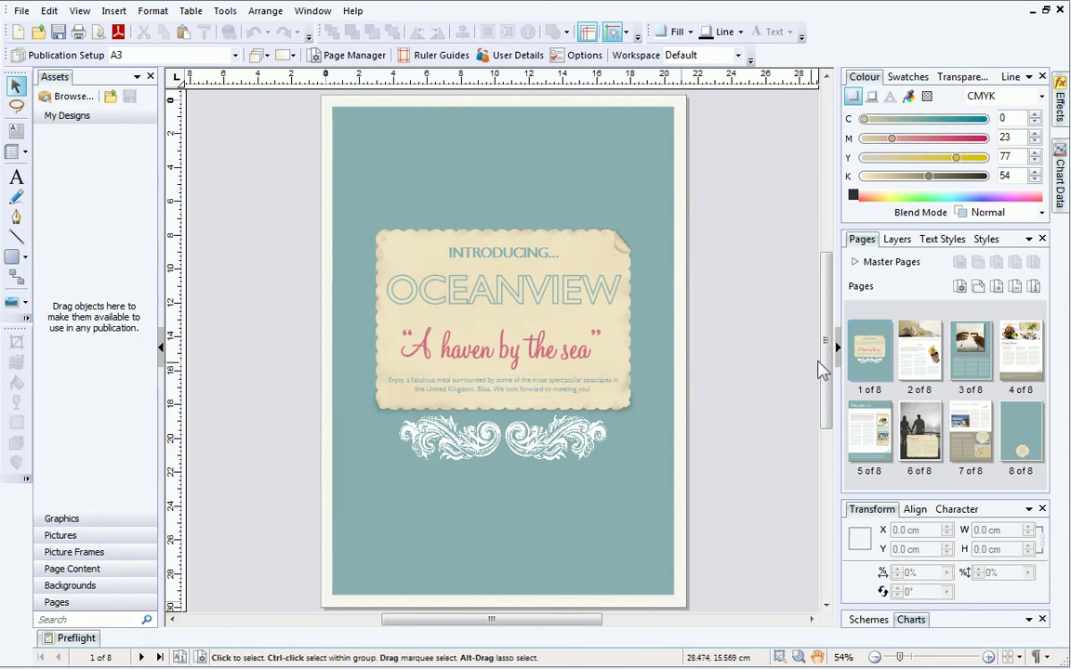
{"action": "left_click", "coordinate": [836, 346]}
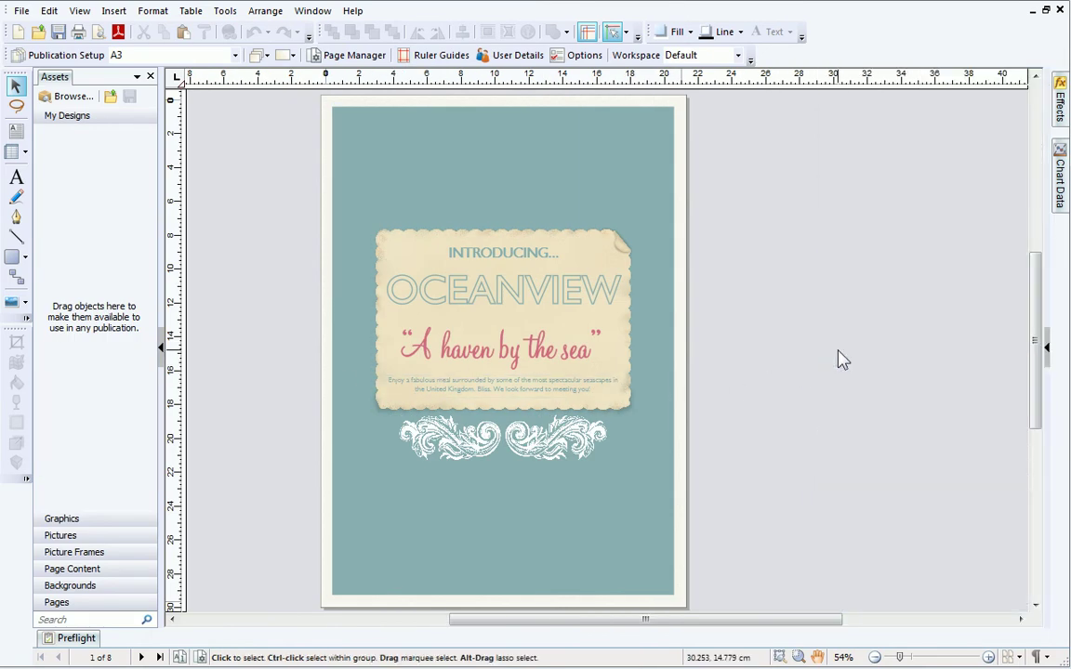
{"action": "left_click", "coordinate": [1047, 347]}
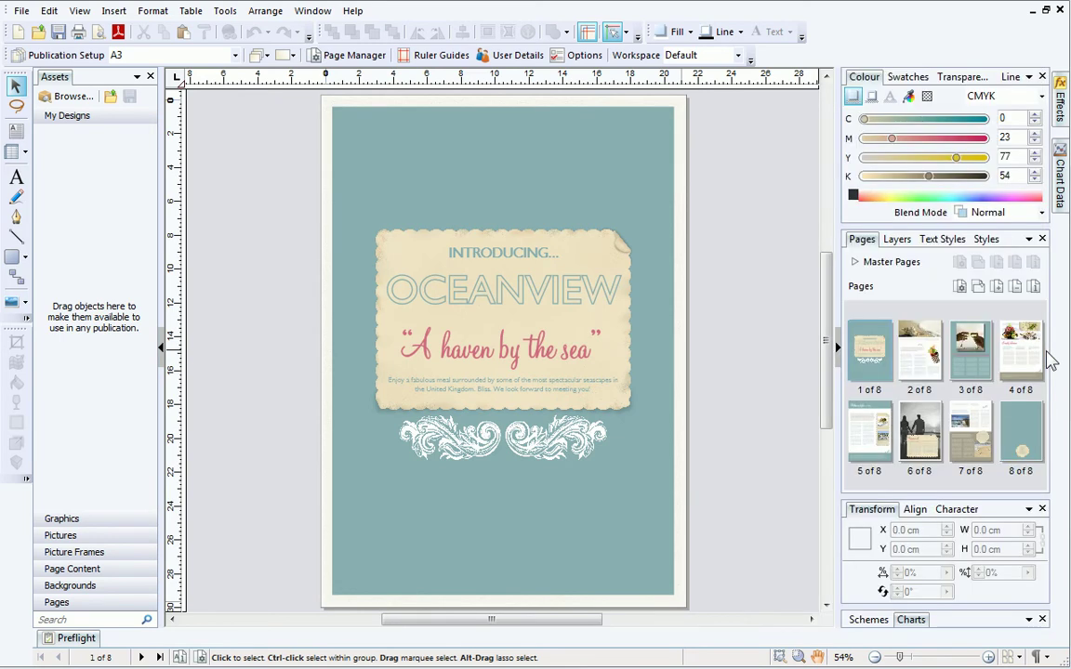
{"action": "left_click", "coordinate": [1029, 240]}
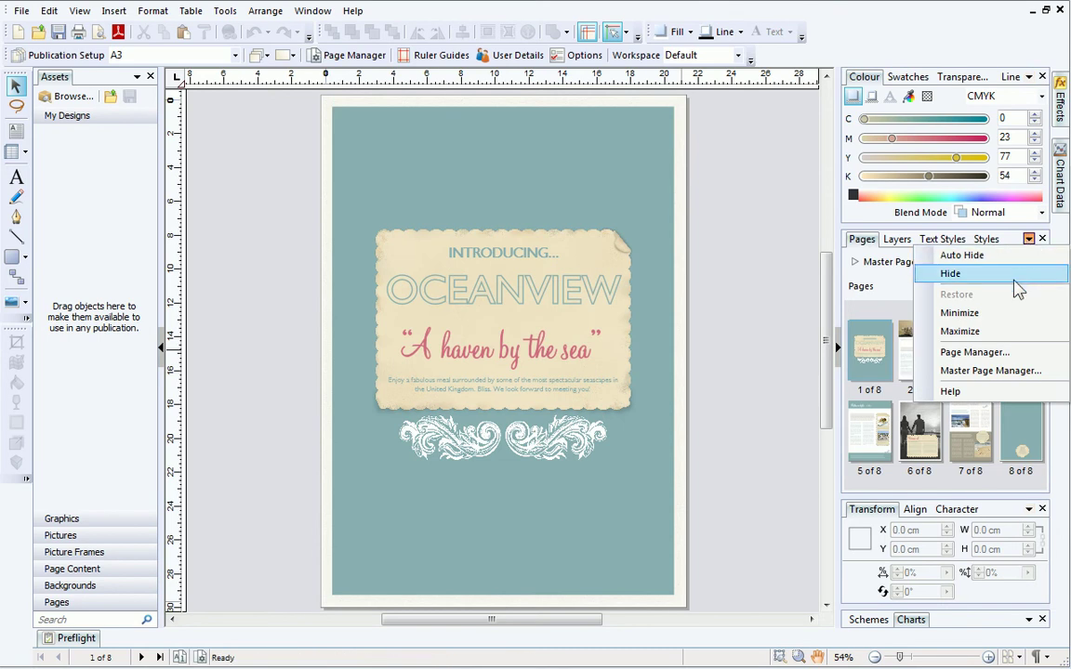
{"action": "left_click", "coordinate": [1016, 316]}
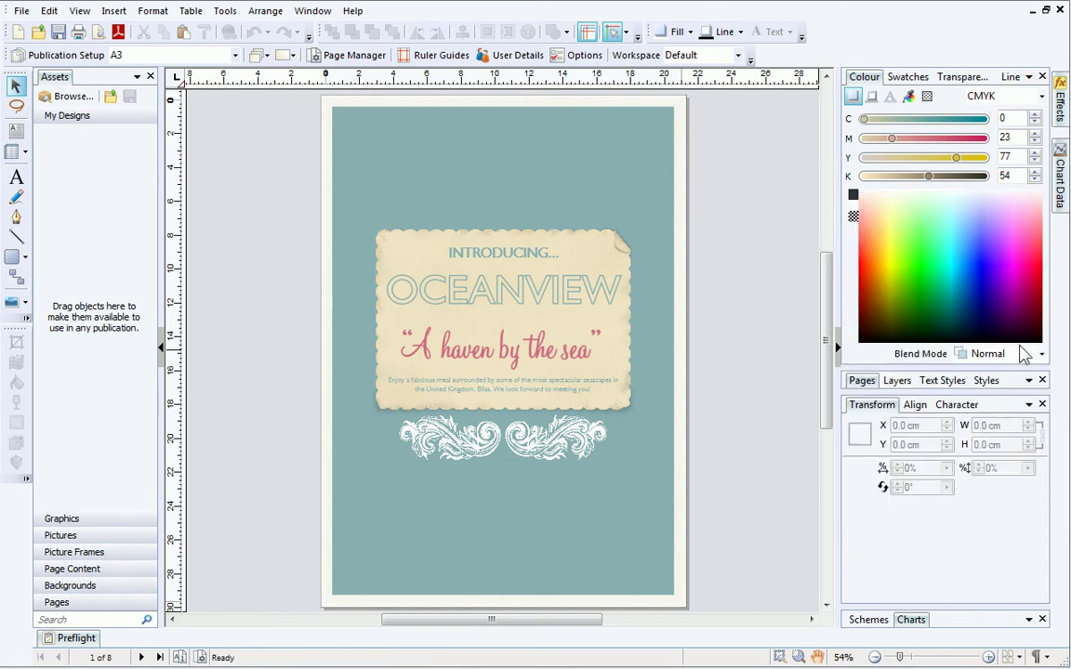
{"action": "left_click", "coordinate": [1028, 380]}
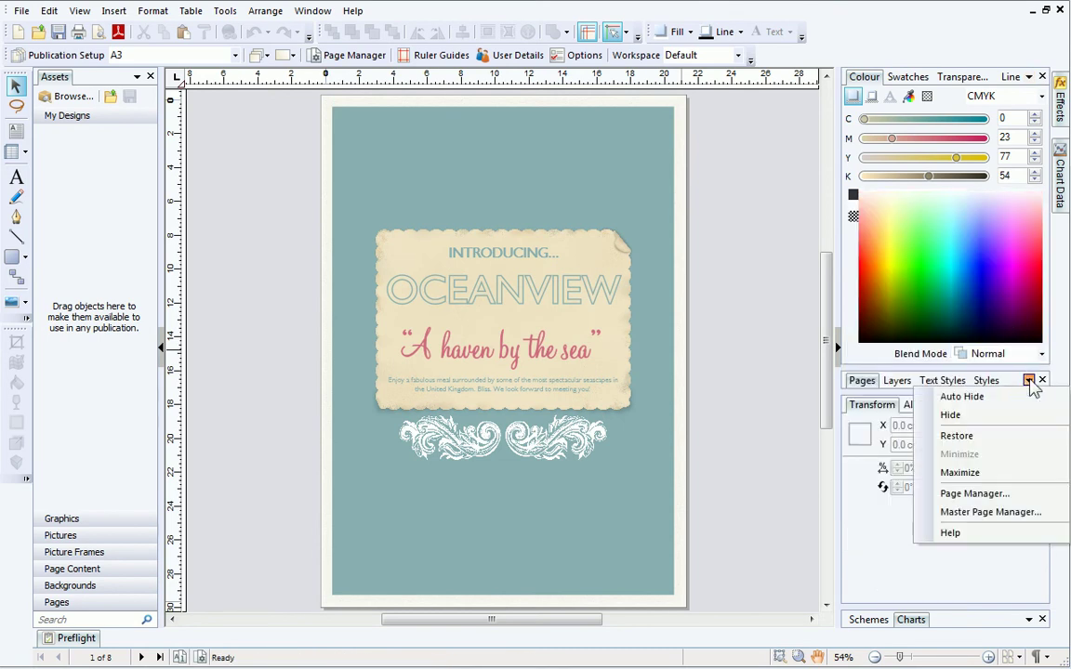
{"action": "left_click", "coordinate": [1004, 437]}
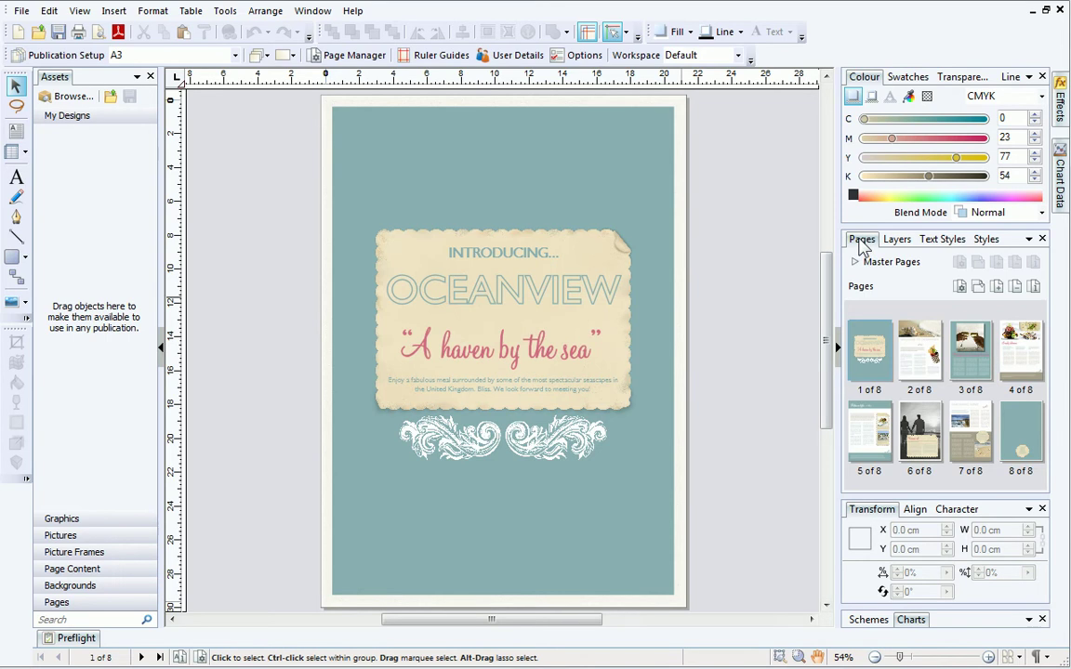
Move the Pages tab after Text Styles, then bring up the Effects panel.
{"action": "mouse_move", "coordinate": [862, 242]}
{"action": "left_mouse_down"}
{"action": "mouse_move", "coordinate": [952, 247]}
{"action": "mouse_move", "coordinate": [788, 74]}
{"action": "mouse_move", "coordinate": [880, 121]}
{"action": "mouse_move", "coordinate": [879, 243]}
{"action": "left_mouse_up"}
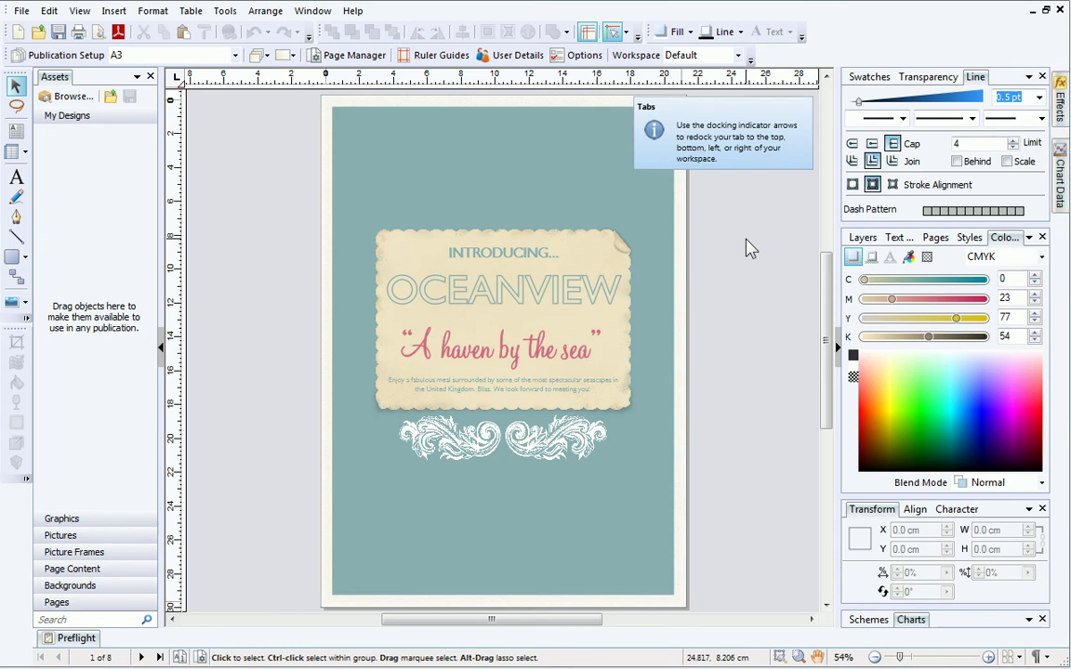
{"action": "left_click", "coordinate": [1061, 102]}
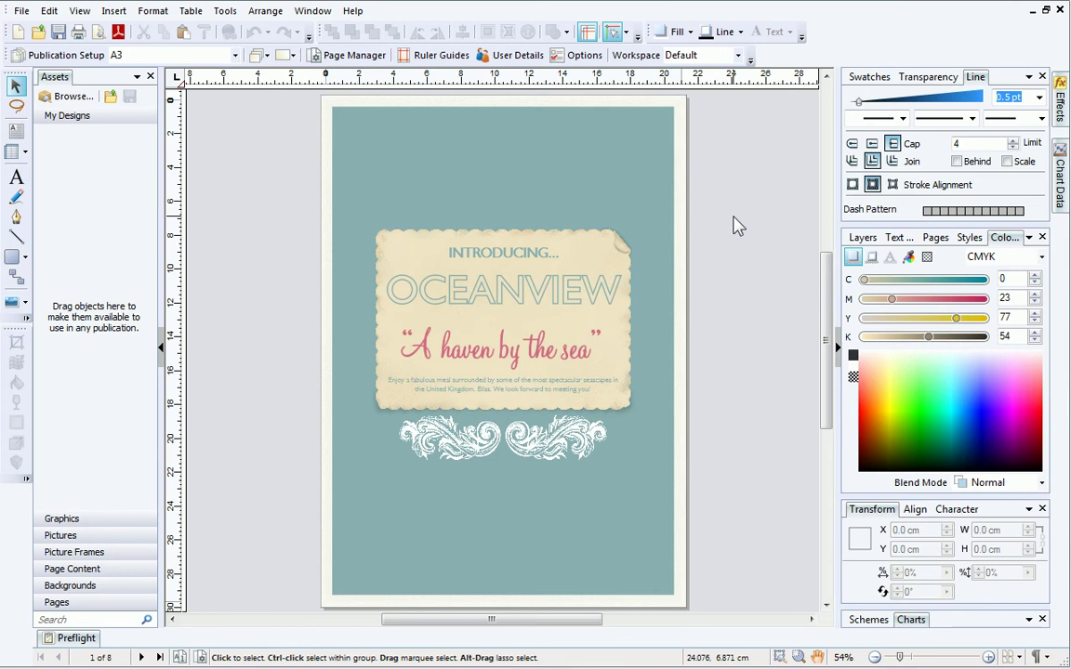
Reset the tabs to the Default Workspace layout from the View menu.
{"action": "left_click", "coordinate": [81, 14]}
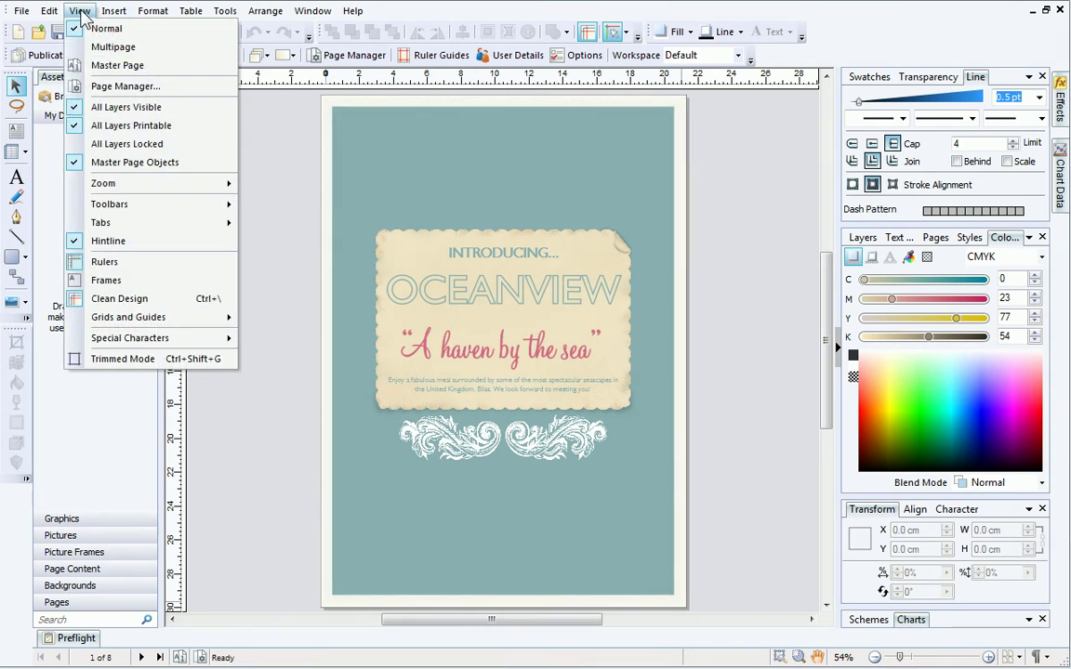
{"action": "mouse_move", "coordinate": [133, 222]}
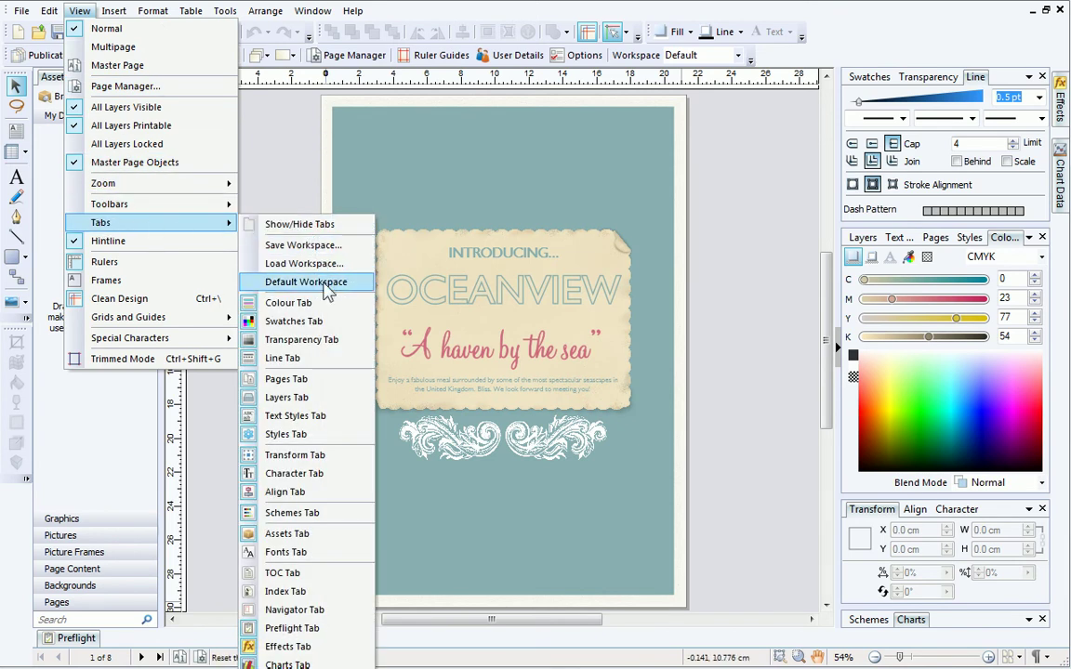
{"action": "left_click", "coordinate": [306, 283]}
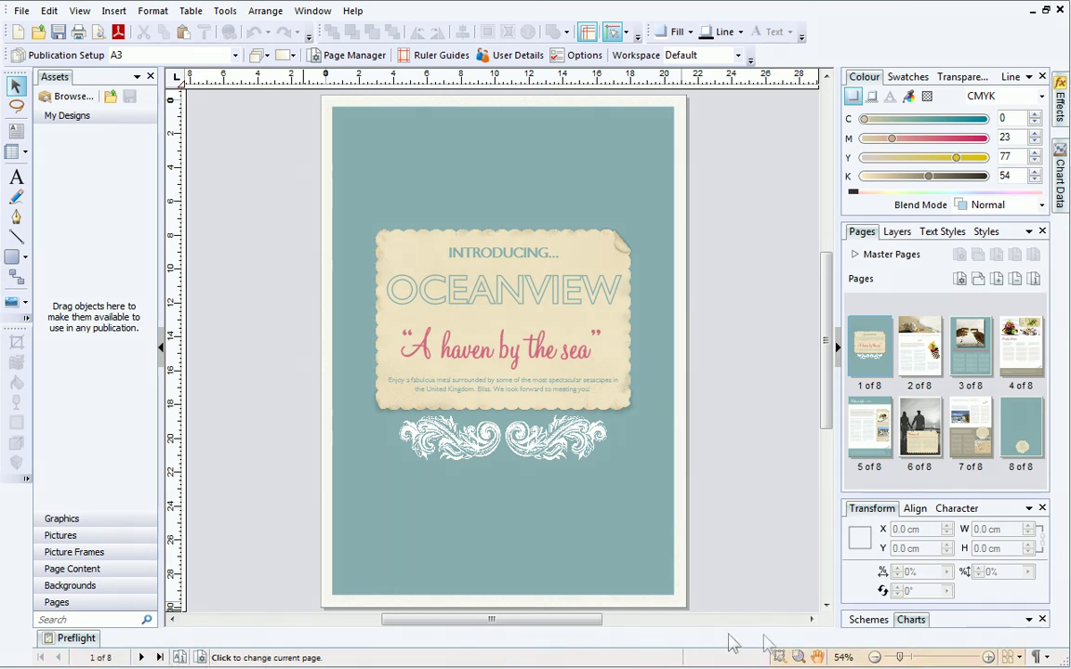
{"action": "left_click_drag", "start_coordinate": [899, 657], "coordinate": [909, 658]}
{"action": "scroll", "coordinate": [790, 593], "scroll_direction": "down", "scroll_amount": 3}
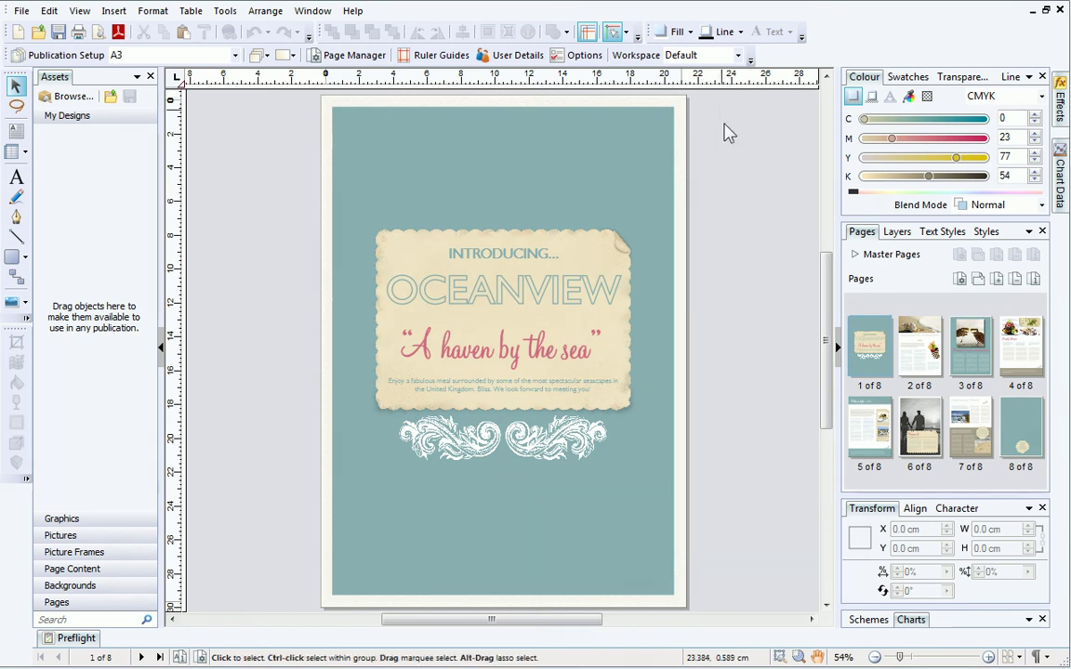
Go to brochure page 2 and select its header seashell beach photo.
{"action": "left_click", "coordinate": [920, 344]}
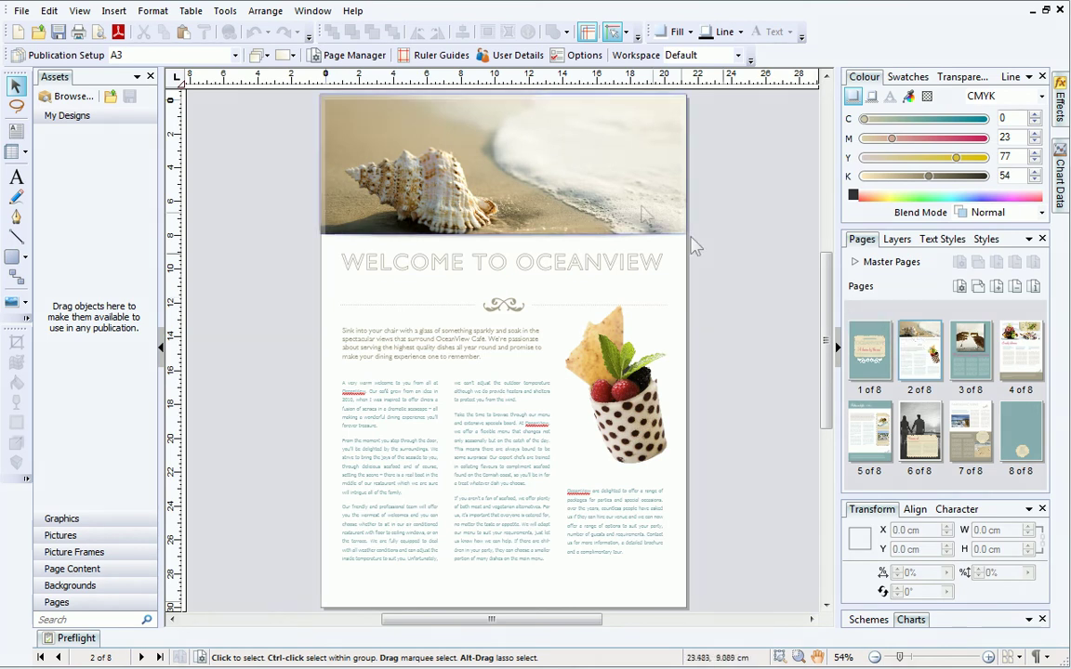
{"action": "left_click", "coordinate": [600, 188]}
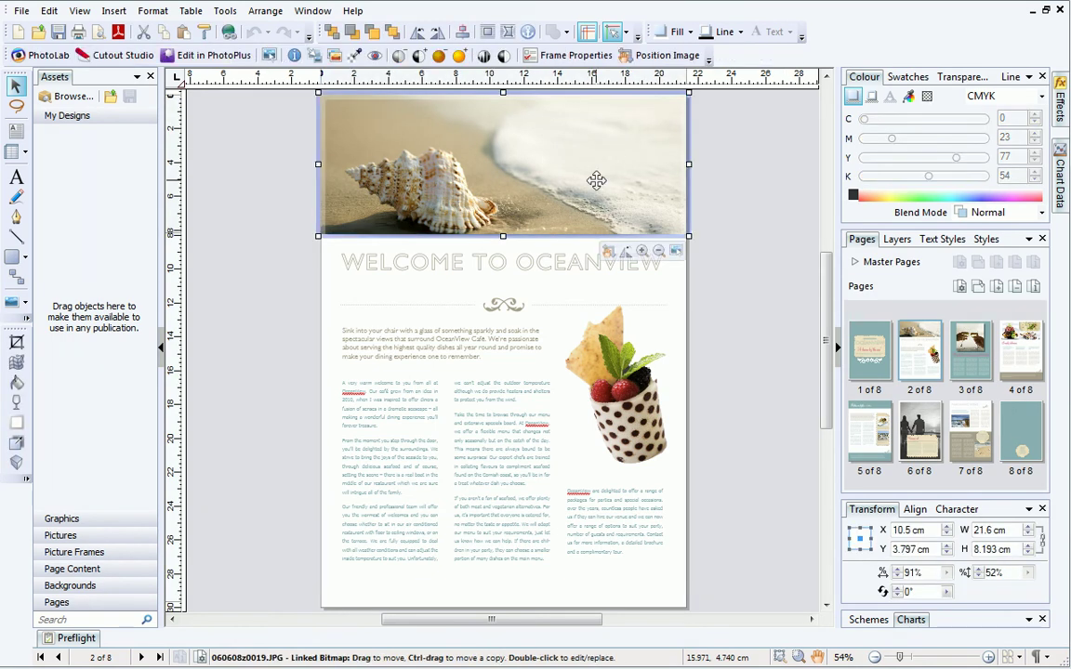
{"action": "left_click", "coordinate": [49, 56]}
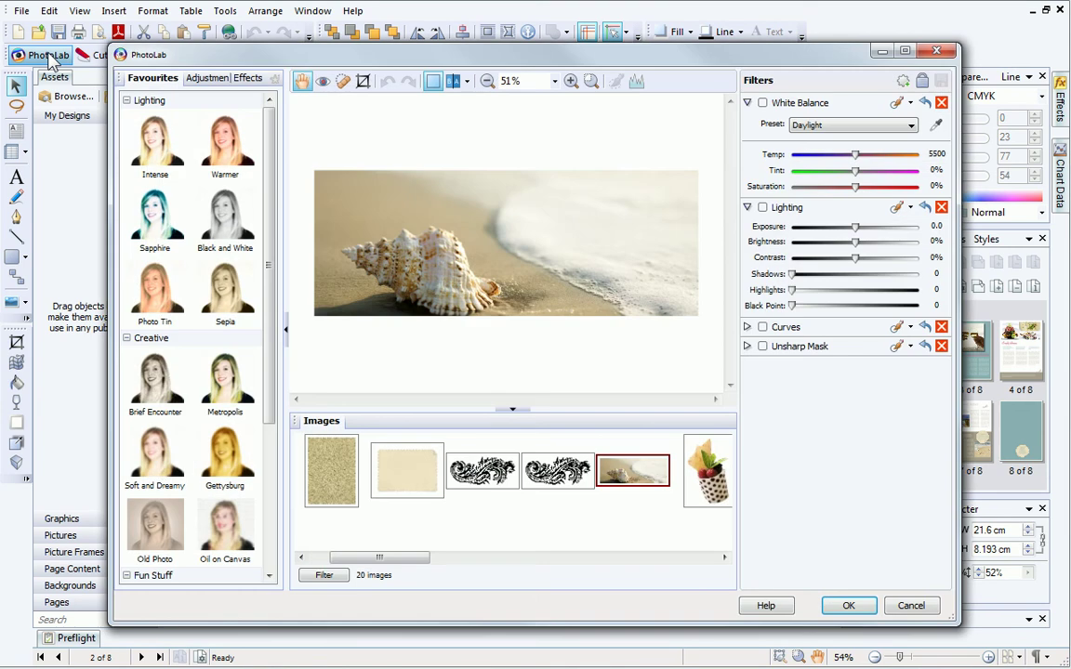
{"action": "left_click", "coordinate": [911, 606]}
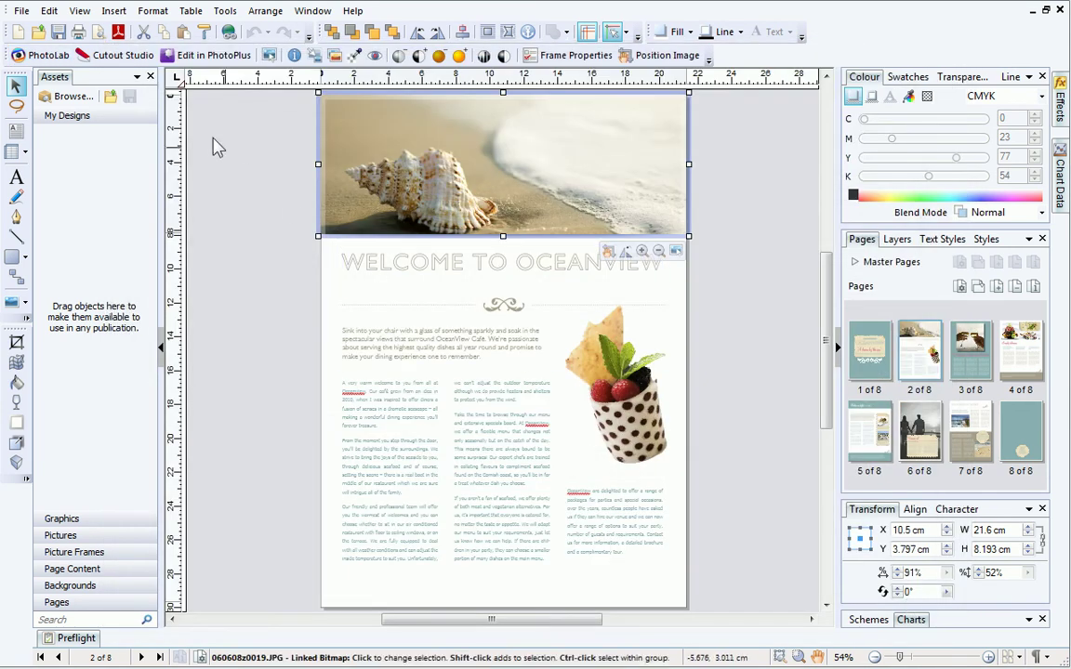
{"action": "left_click", "coordinate": [130, 57]}
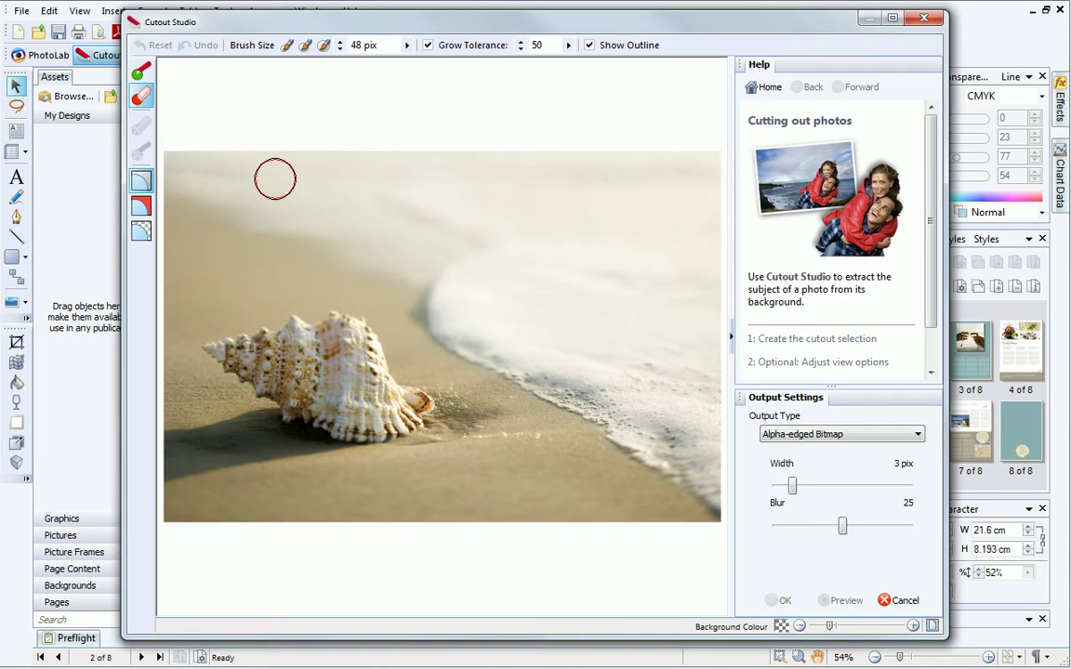
{"action": "left_click", "coordinate": [894, 603]}
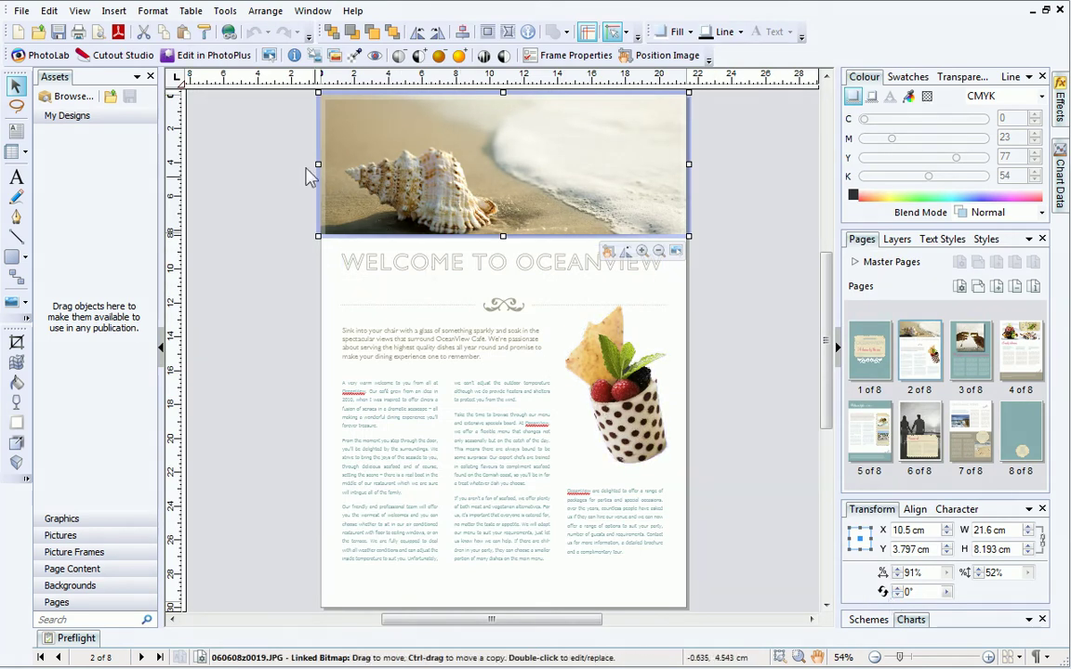
Edit the beach photo in PhotoPlus, adding a Black and White Film adjustment with Red at -200.
{"action": "left_click", "coordinate": [219, 61]}
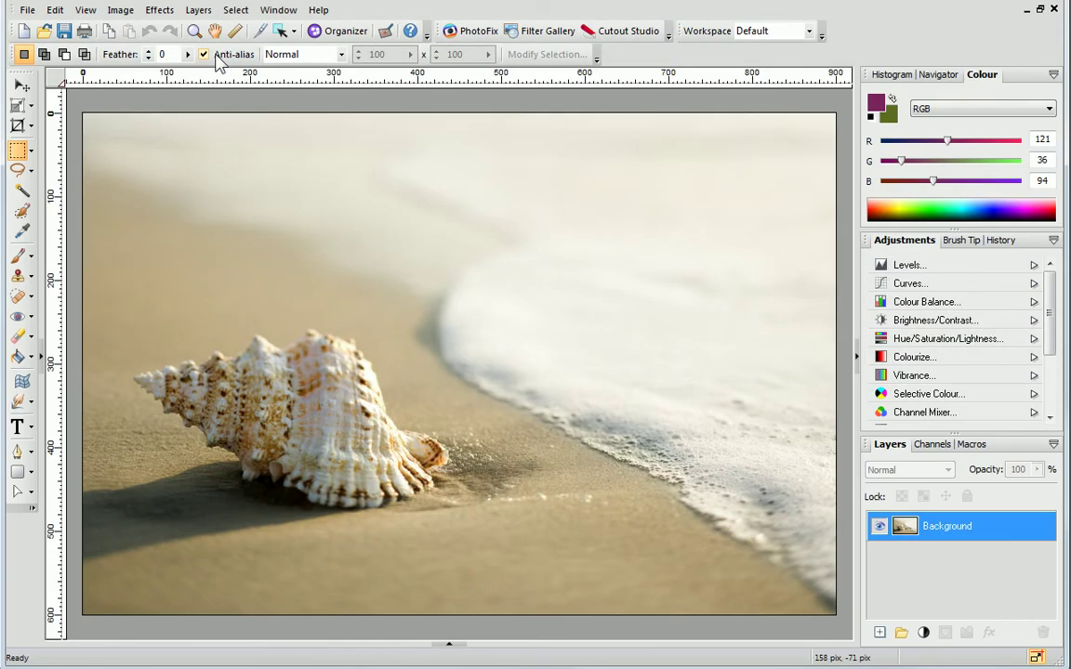
{"action": "left_click_drag", "start_coordinate": [1054, 316], "coordinate": [1049, 369]}
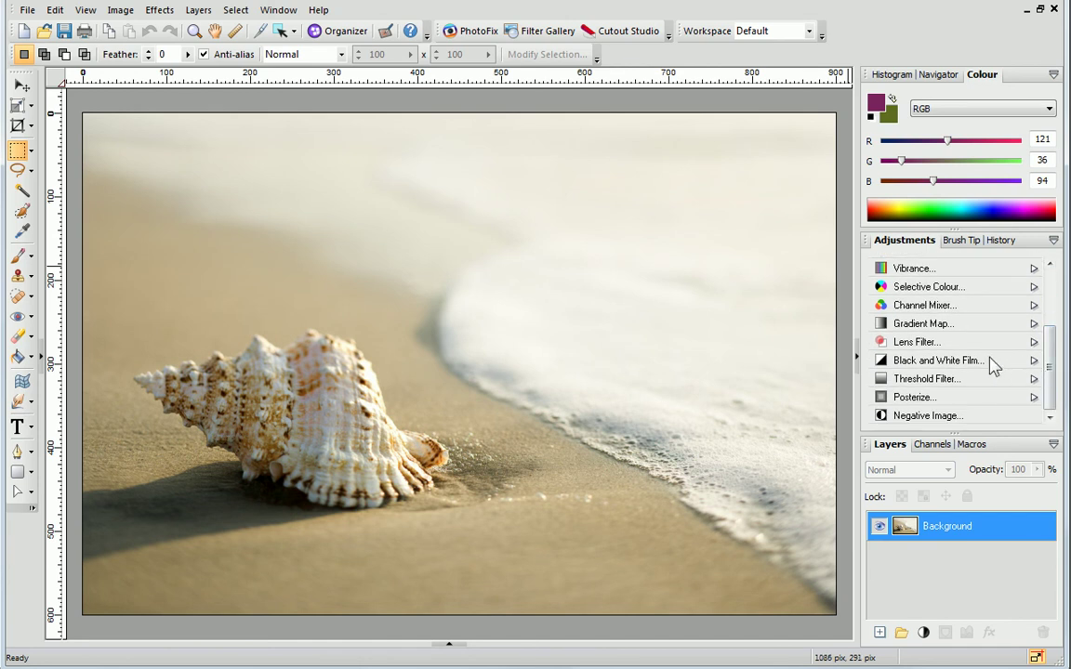
{"action": "left_click", "coordinate": [968, 363]}
{"action": "left_click_drag", "start_coordinate": [976, 296], "coordinate": [921, 294]}
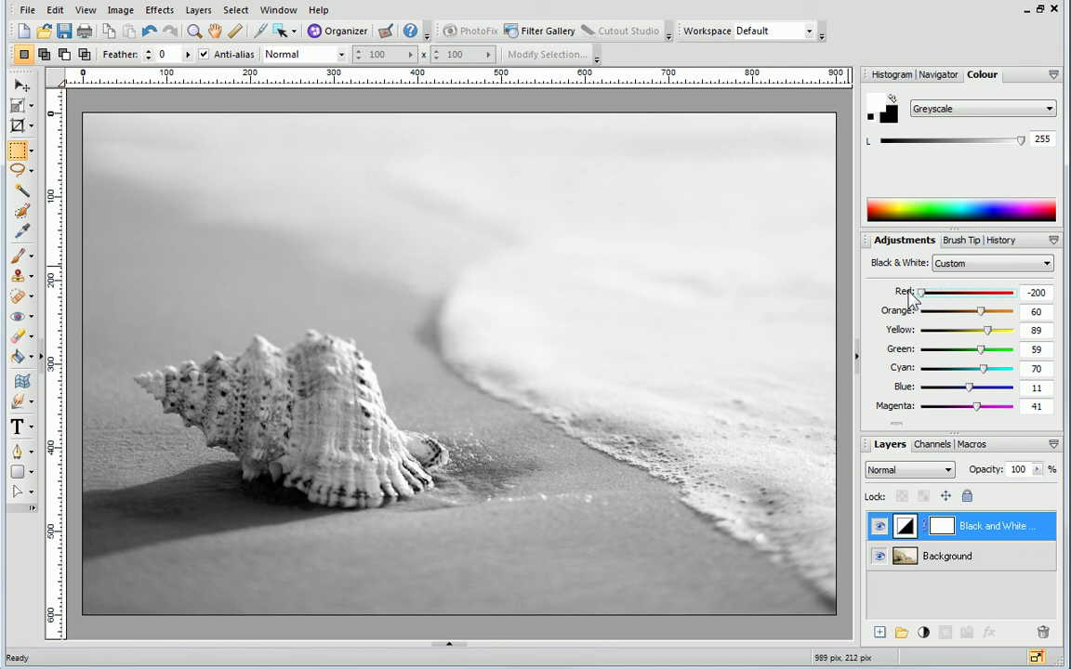